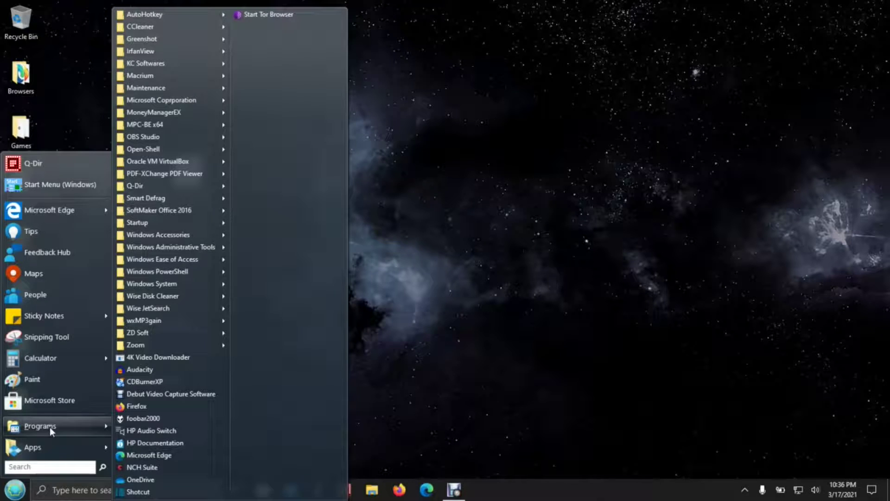
Step: Launch Windows Media Player from the Windows Accessories programs
click(192, 235)
click(193, 234)
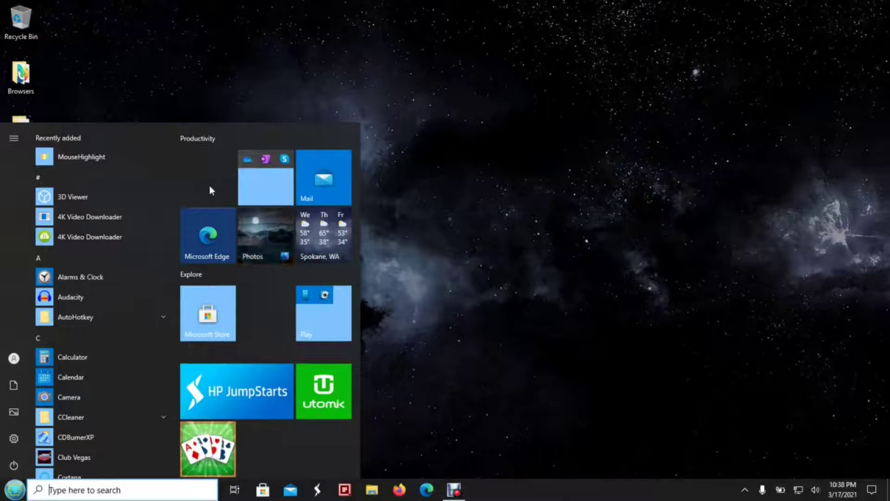
drag(174, 166, 167, 426)
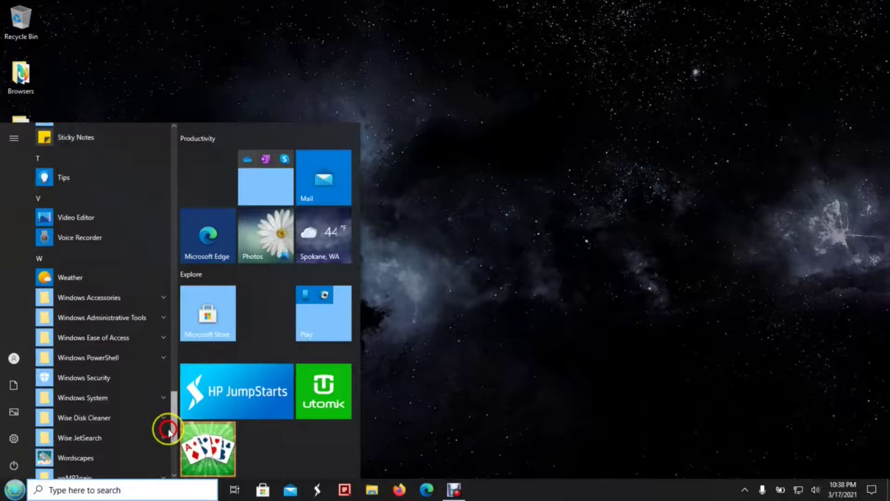
click(121, 297)
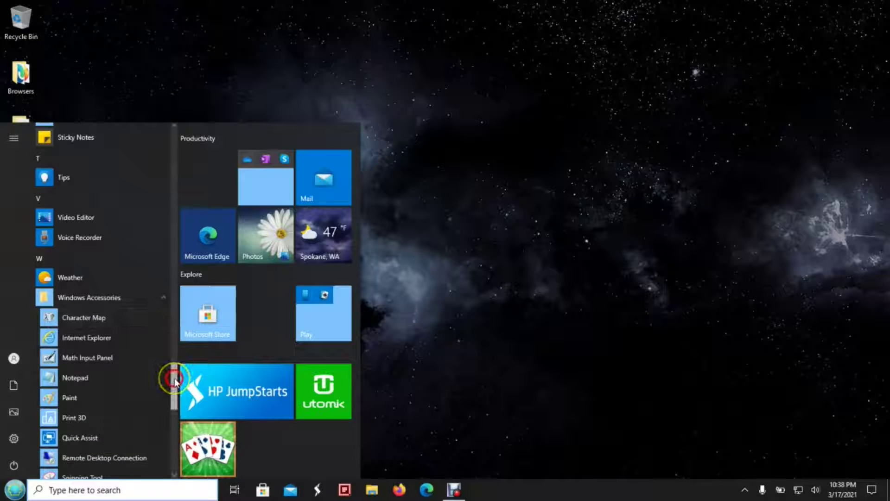
drag(174, 377, 175, 399)
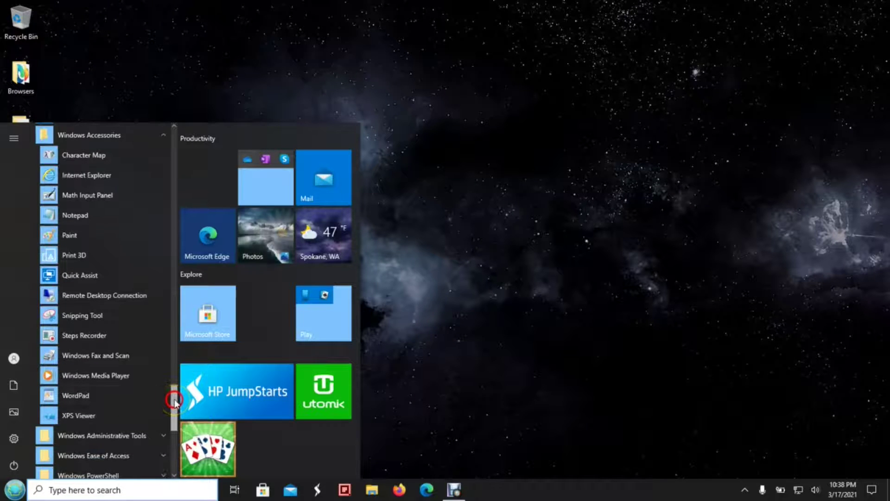
click(118, 380)
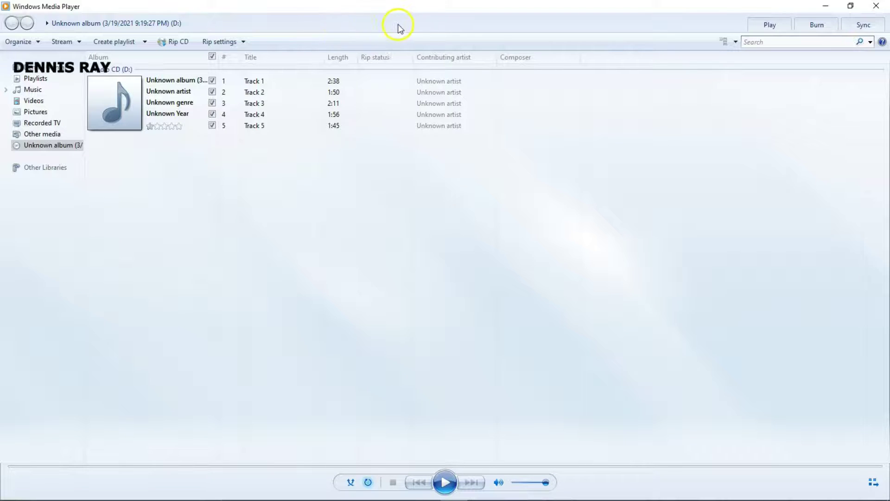
Step: Review the player's Rip Music options for storage location, format and audio quality, then accept them
right_click(344, 23)
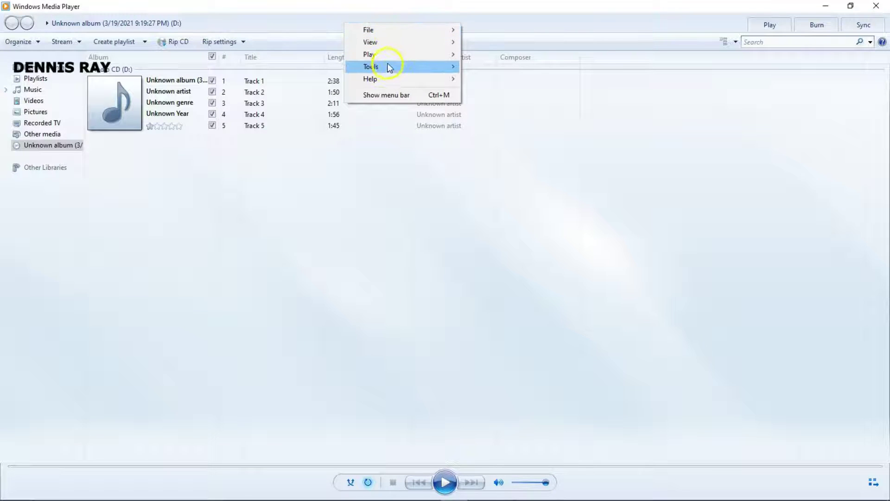
mouse_move(390, 66)
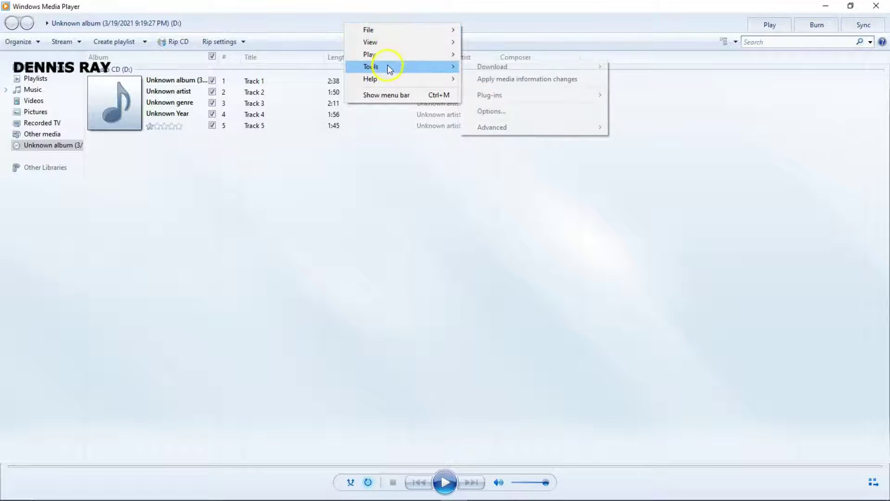
click(500, 112)
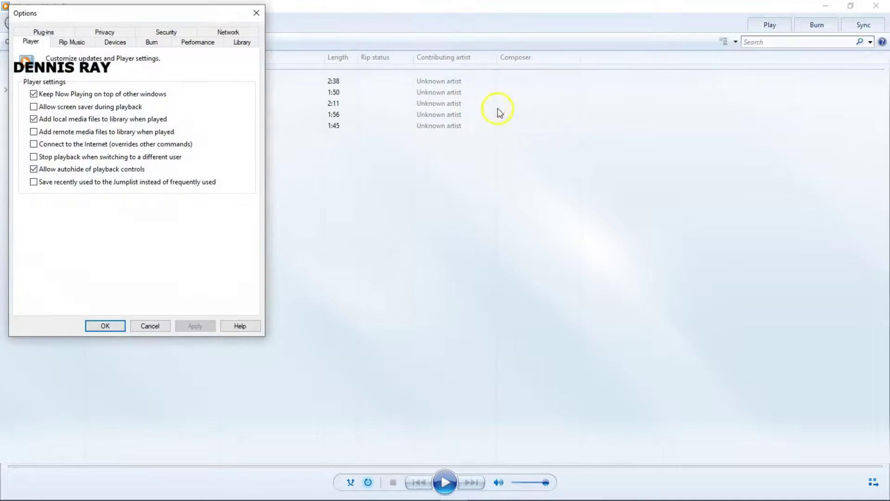
click(71, 44)
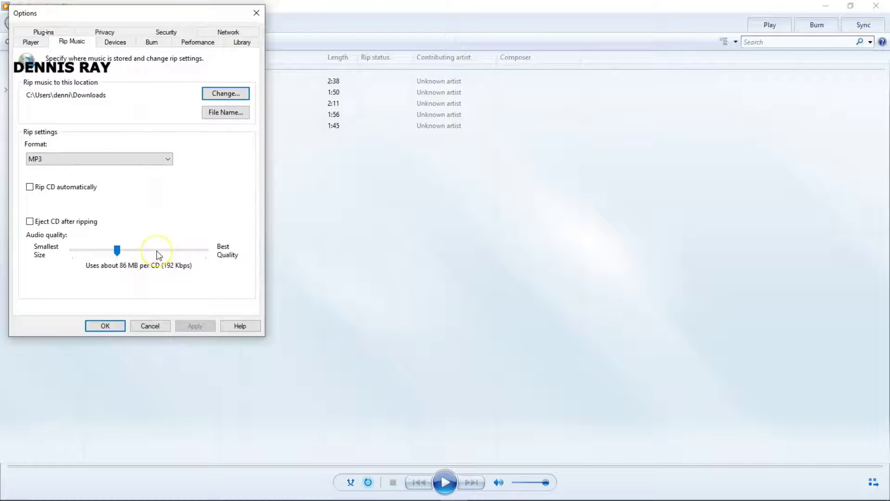
click(105, 326)
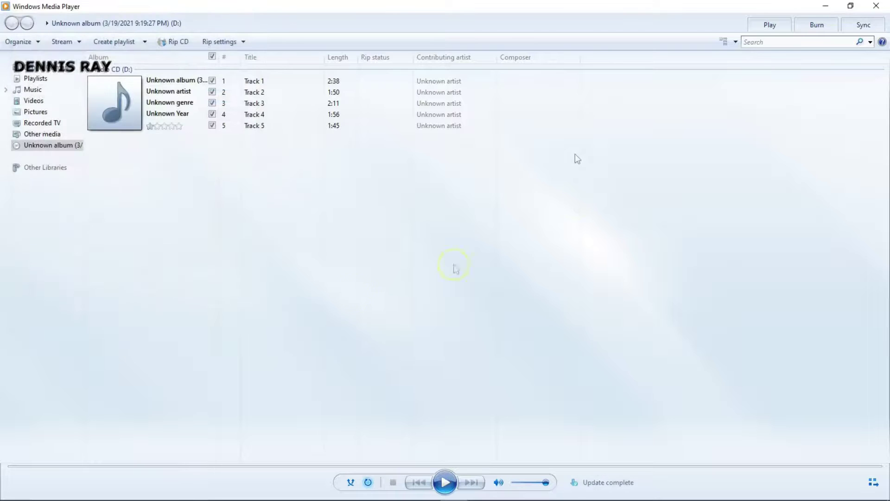
Step: Examine the rip settings for format, audio quality, automatic ripping and disc ejection, including the additional rip options
click(220, 43)
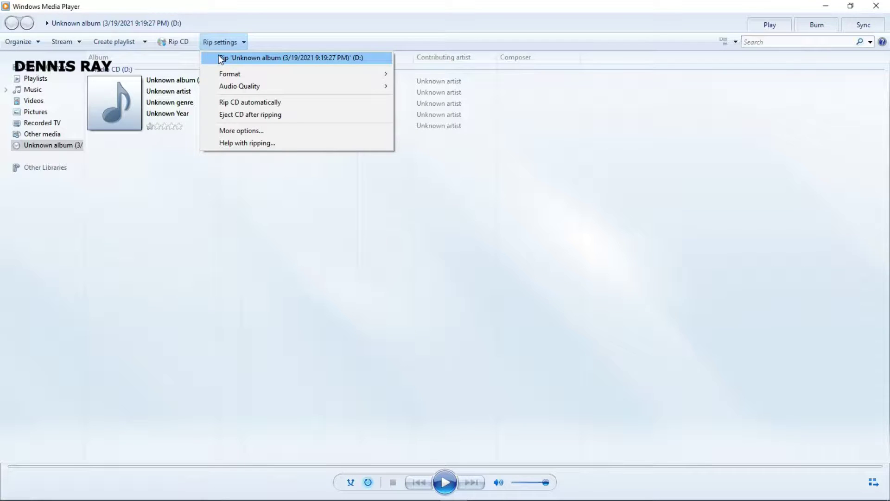
click(227, 74)
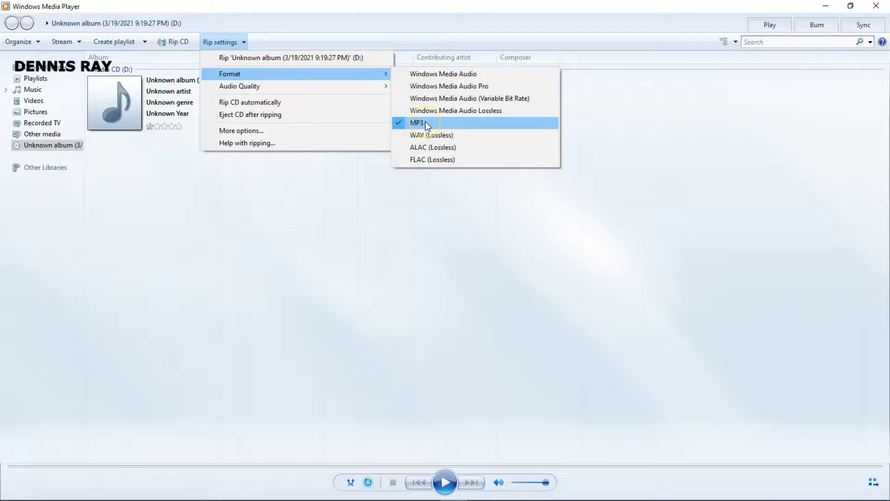
click(357, 86)
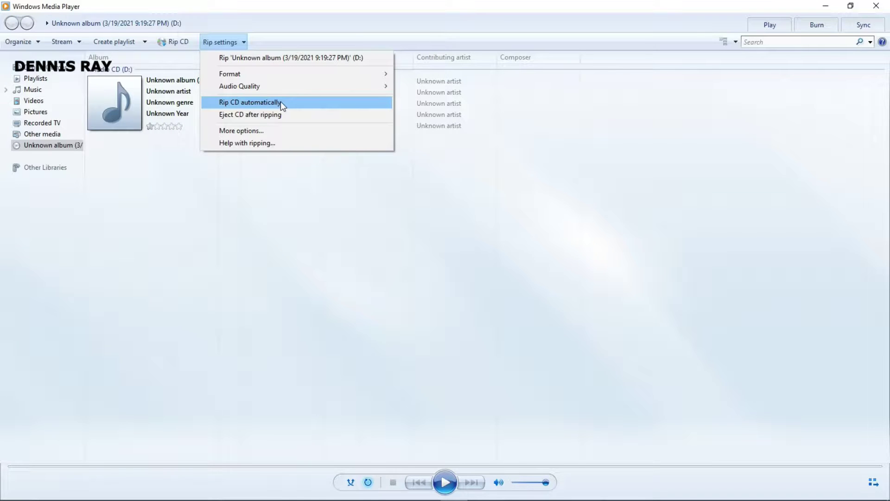
click(276, 115)
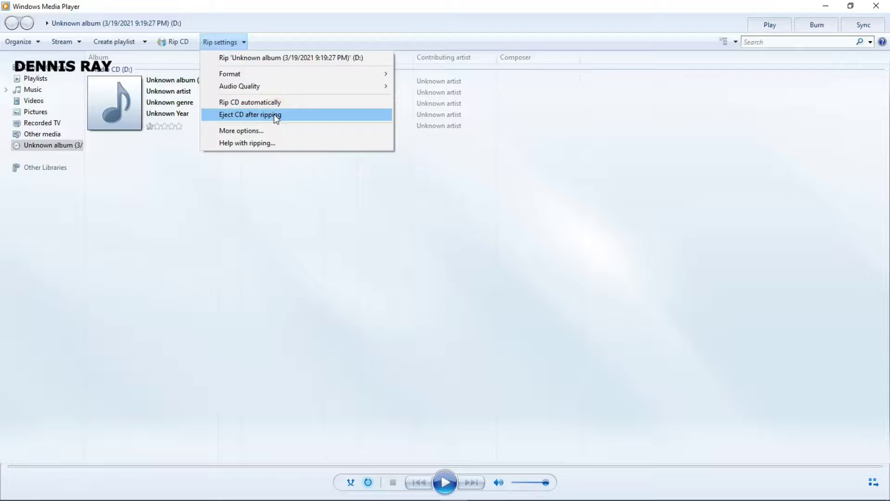
click(276, 116)
click(256, 130)
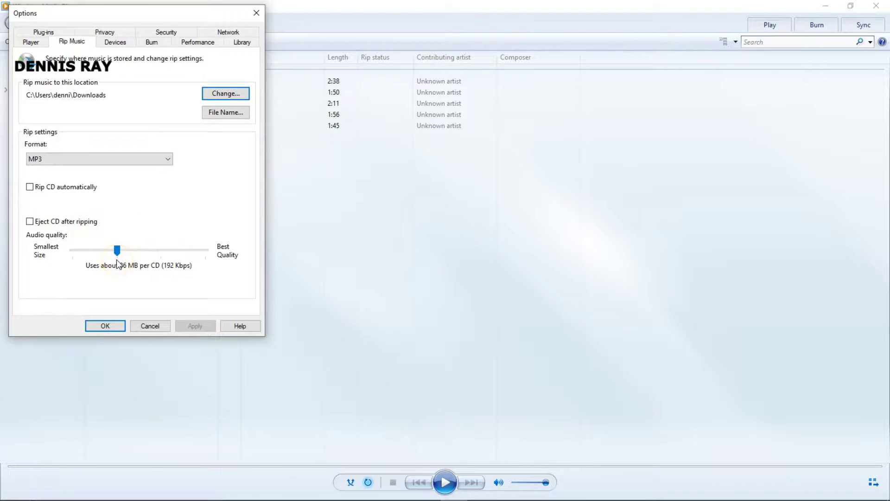
click(98, 326)
click(97, 327)
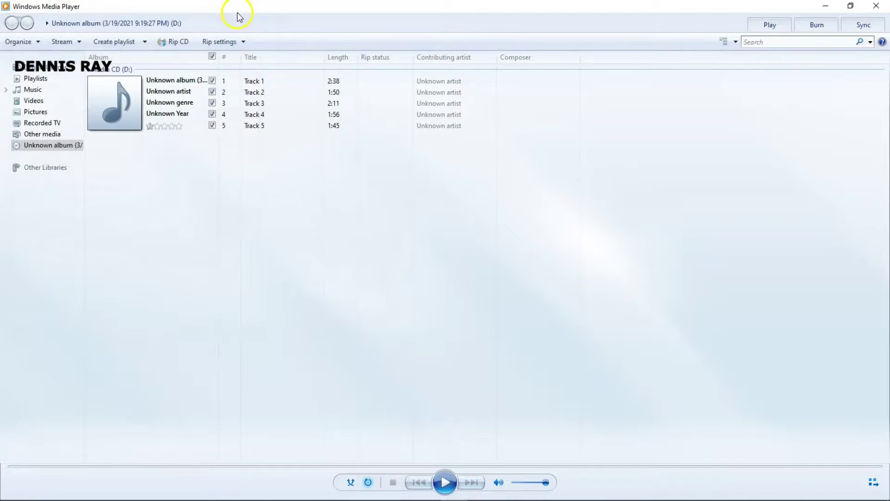
click(222, 41)
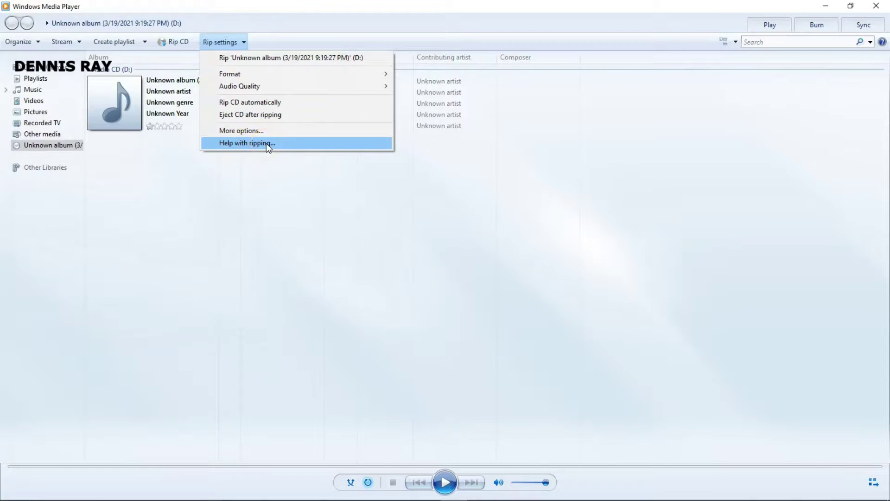
click(347, 183)
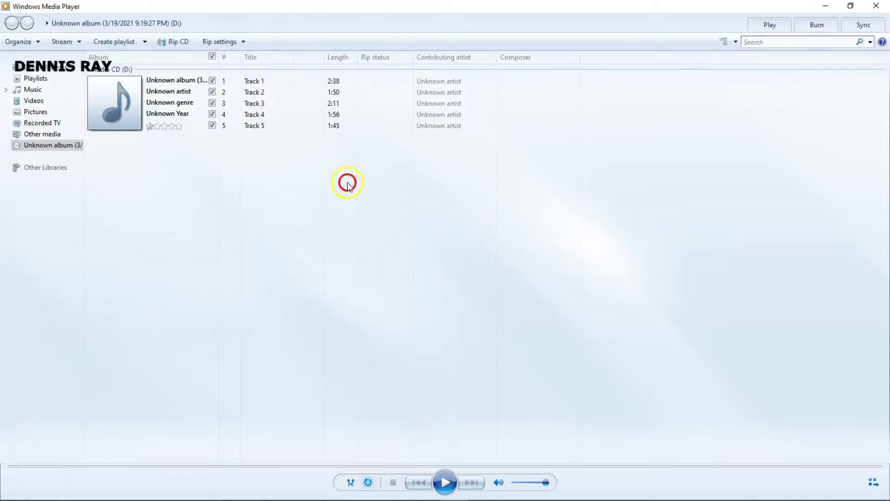
Step: Deselect all tracks on the audio CD and mark only Track 1 and Track 5 for ripping
click(213, 56)
click(212, 82)
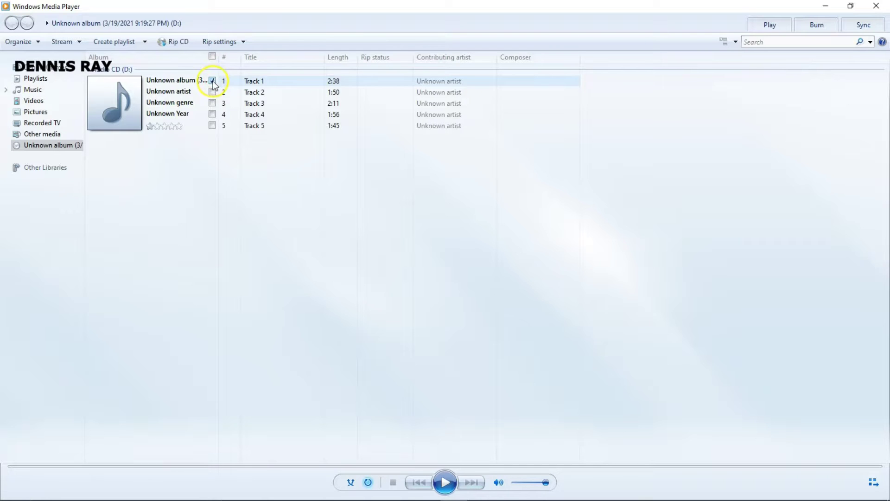
click(213, 82)
click(212, 126)
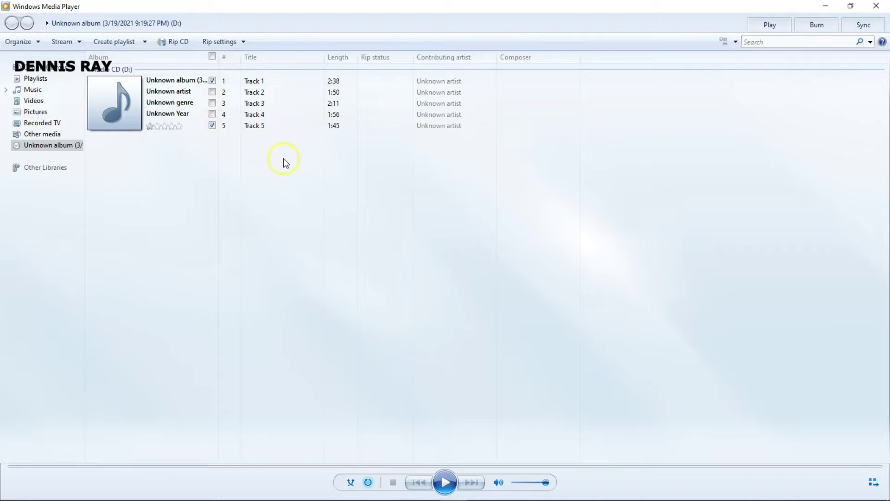
Step: Rip the selected CD tracks to the library and dismiss the media information notice
click(175, 43)
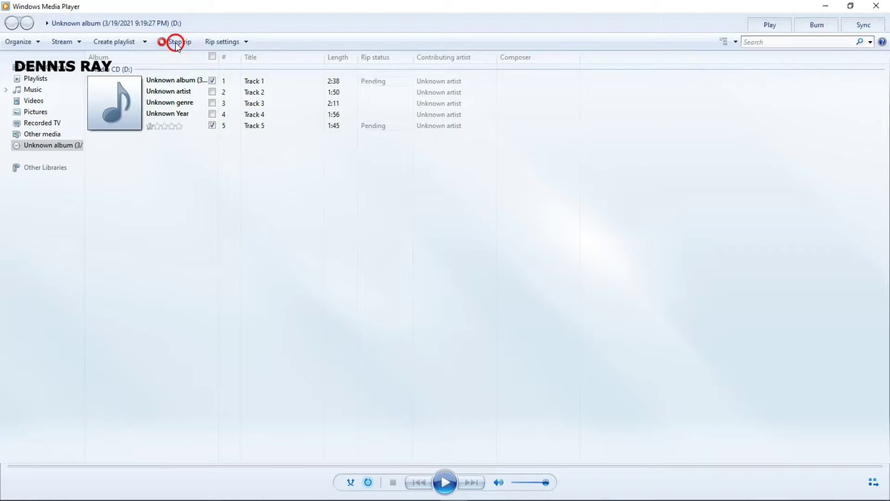
click(335, 204)
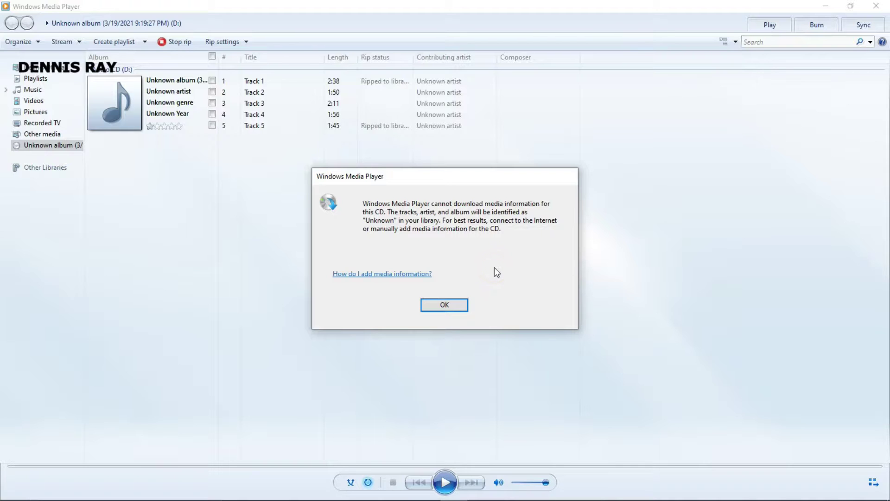
click(494, 269)
click(434, 305)
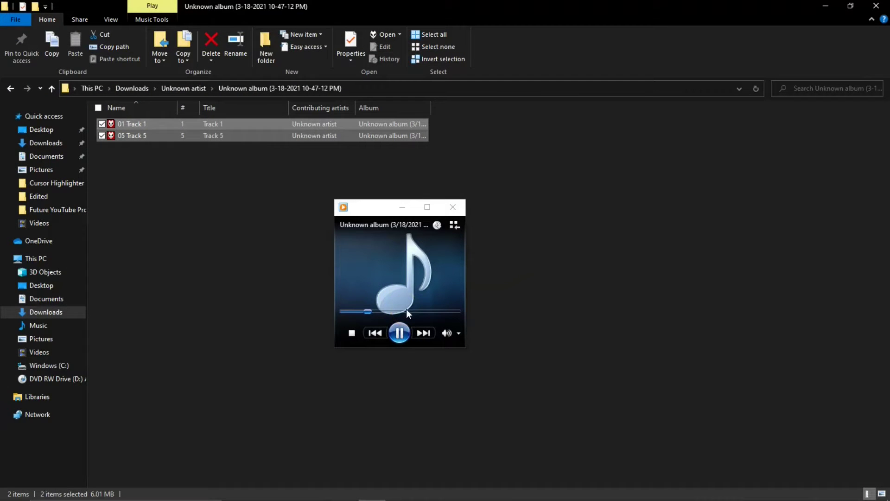
Step: Check playback of the ripped tracks by seeking ahead in Track 1 and skipping to the next track, then pause
click(407, 309)
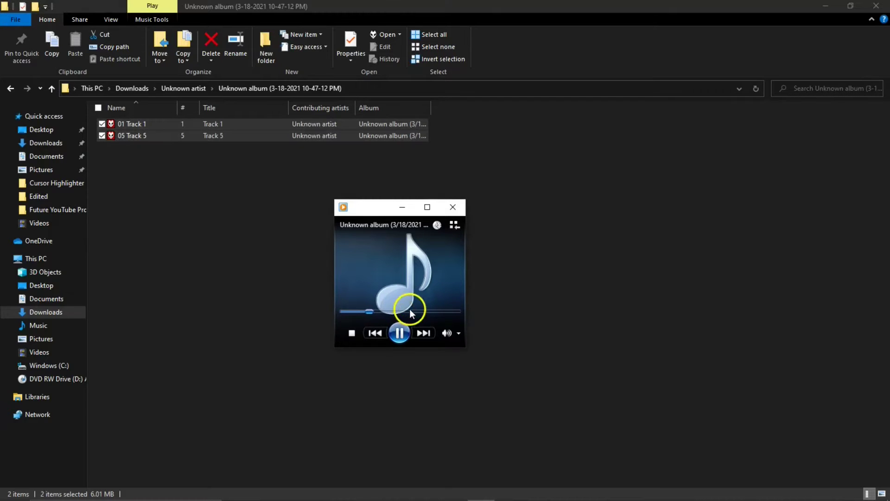
click(410, 309)
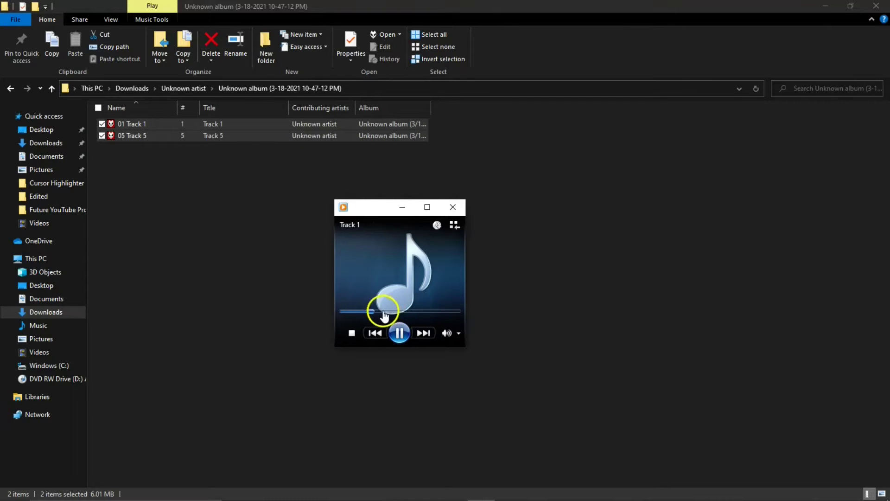
click(415, 311)
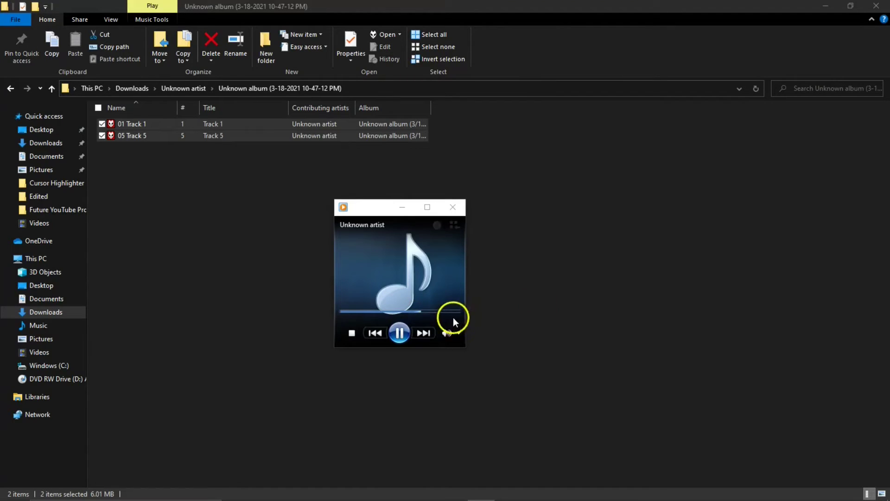
click(424, 333)
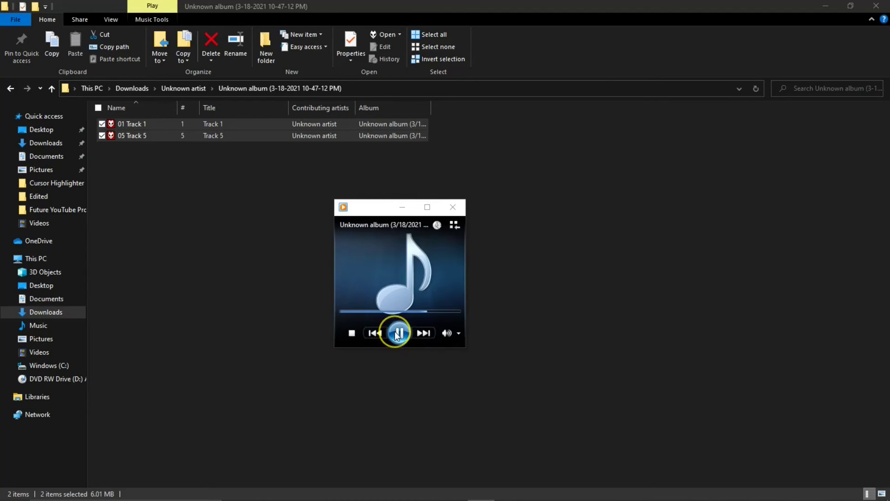
click(397, 336)
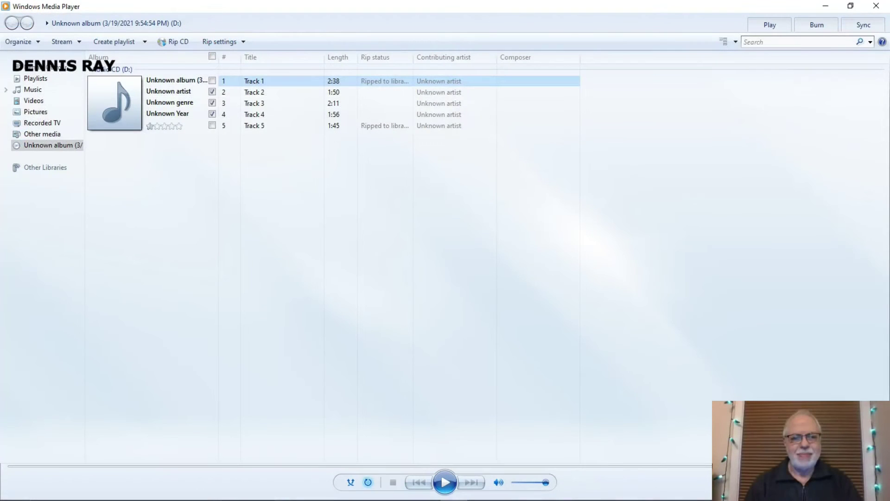